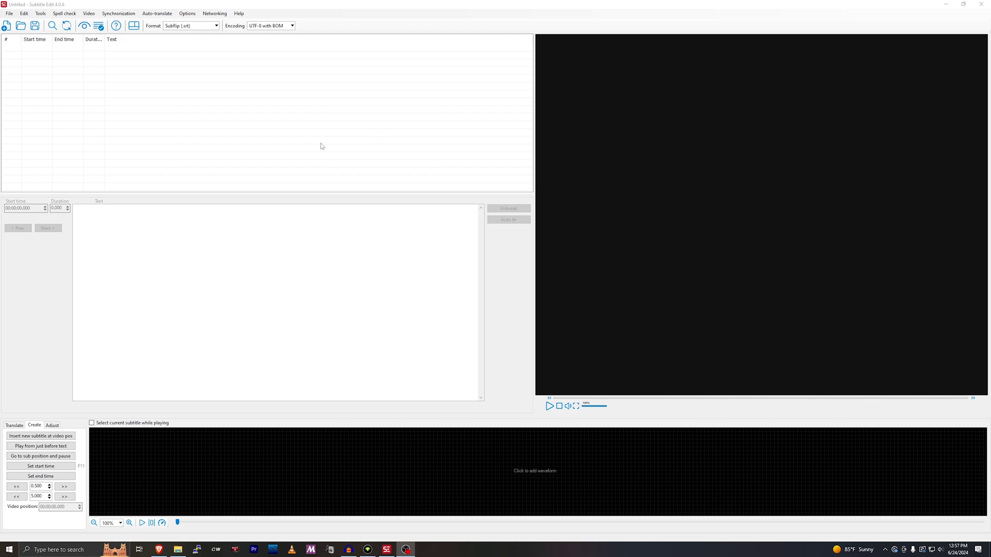
Bring Subtitle Edit forward with harmonyfinal.mp4 and its audio waveform loaded.
{"action": "left_click", "coordinate": [35, 6]}
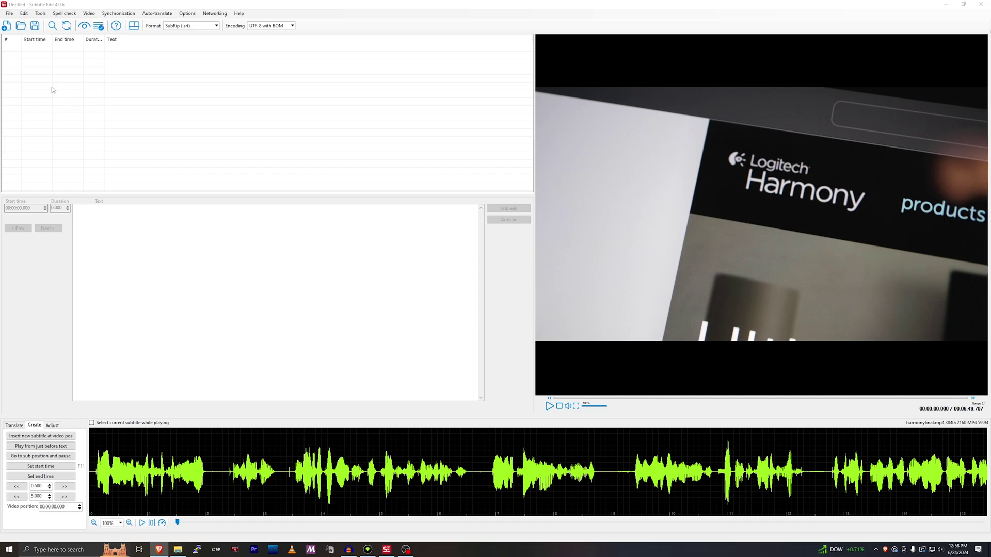
{"action": "left_click", "coordinate": [198, 5]}
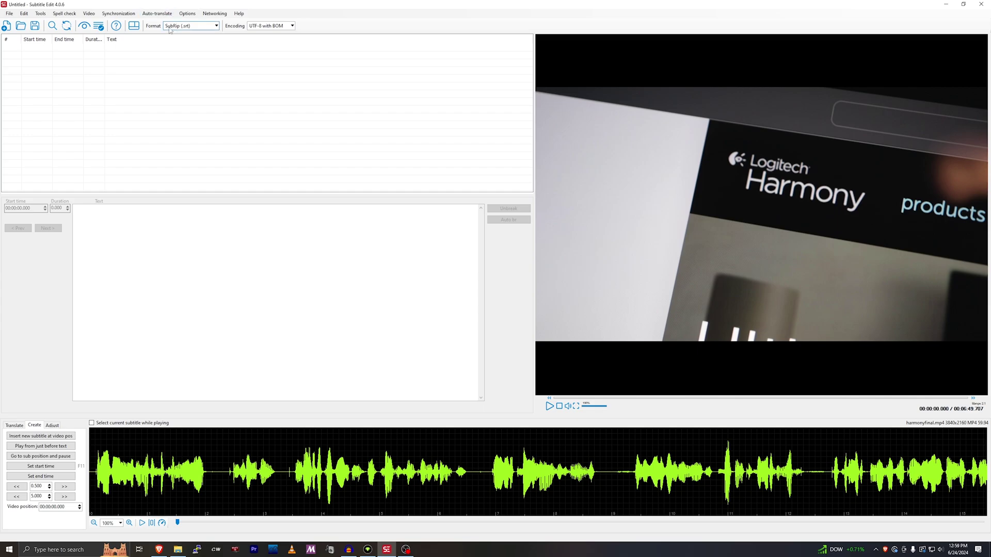
Start Audio to text (Whisper) from the Video menu and accept downloading Whisper.cpp.
{"action": "left_click", "coordinate": [182, 17]}
{"action": "mouse_move", "coordinate": [88, 13]}
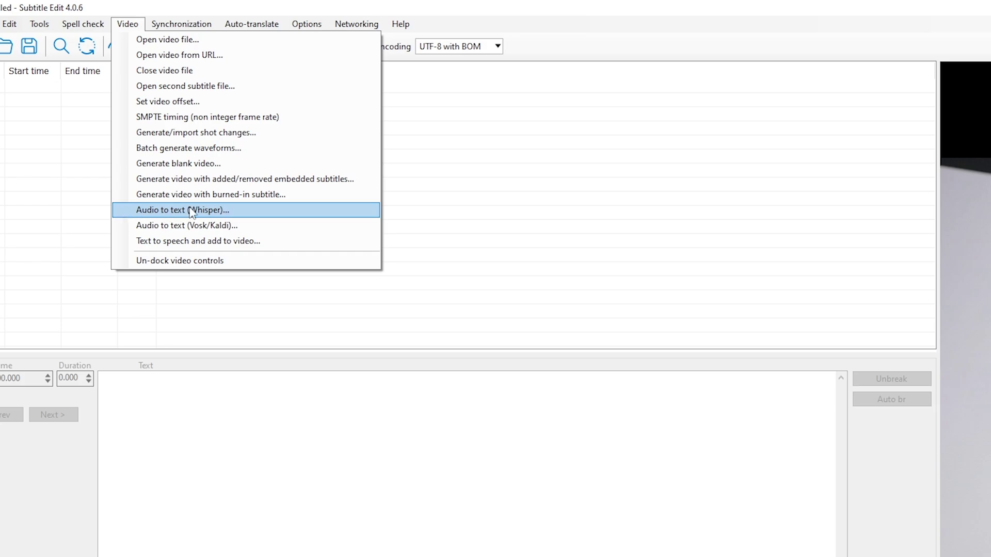
{"action": "left_click", "coordinate": [192, 211]}
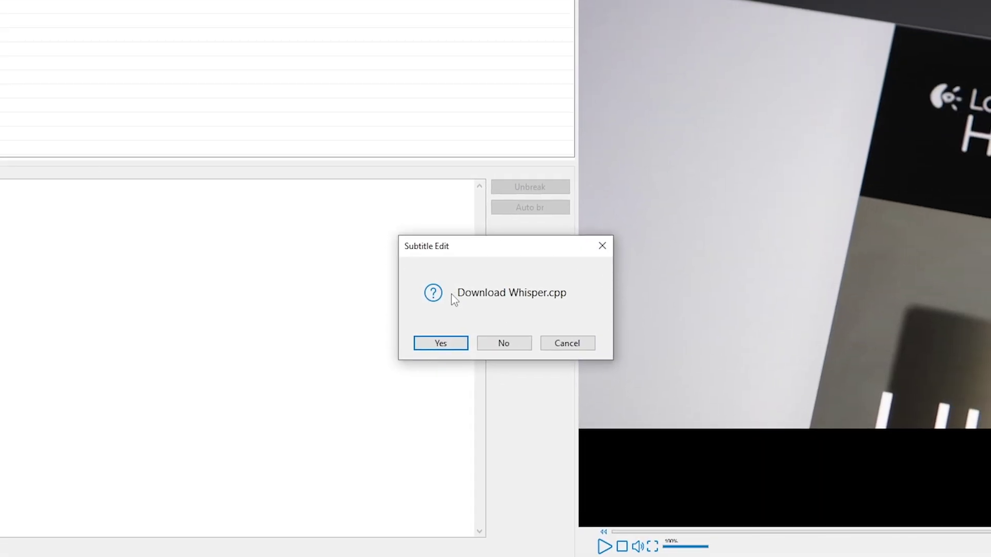
{"action": "left_click", "coordinate": [460, 346]}
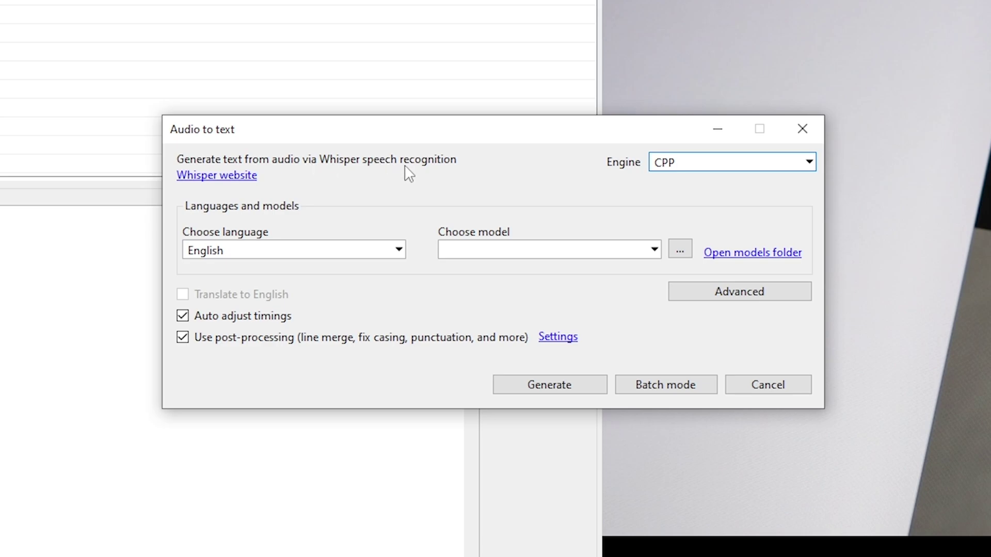
Download the large-v2 (2.88 GB) Whisper model, switching from an initial large-v1 pick.
{"action": "left_click", "coordinate": [484, 253]}
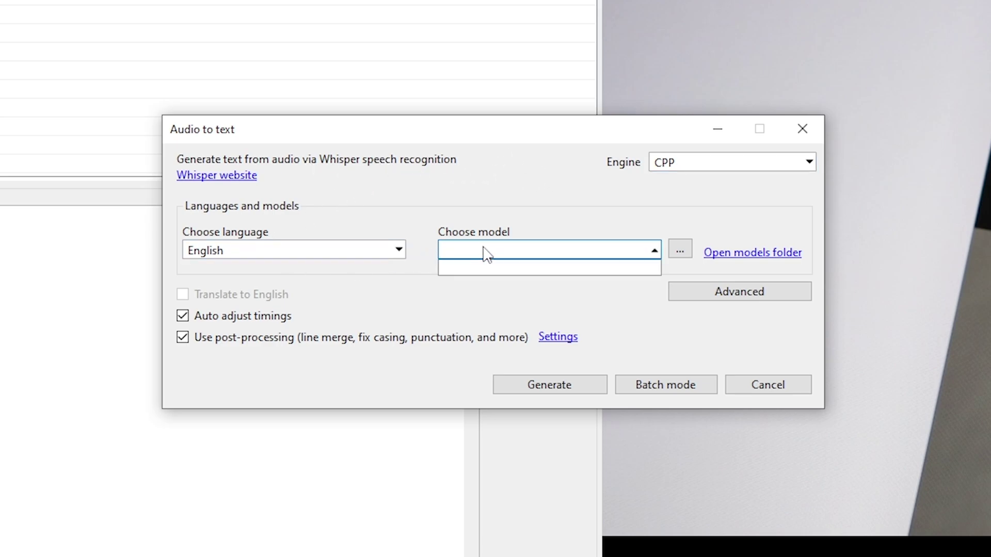
{"action": "left_click_drag", "start_coordinate": [546, 210], "coordinate": [332, 246]}
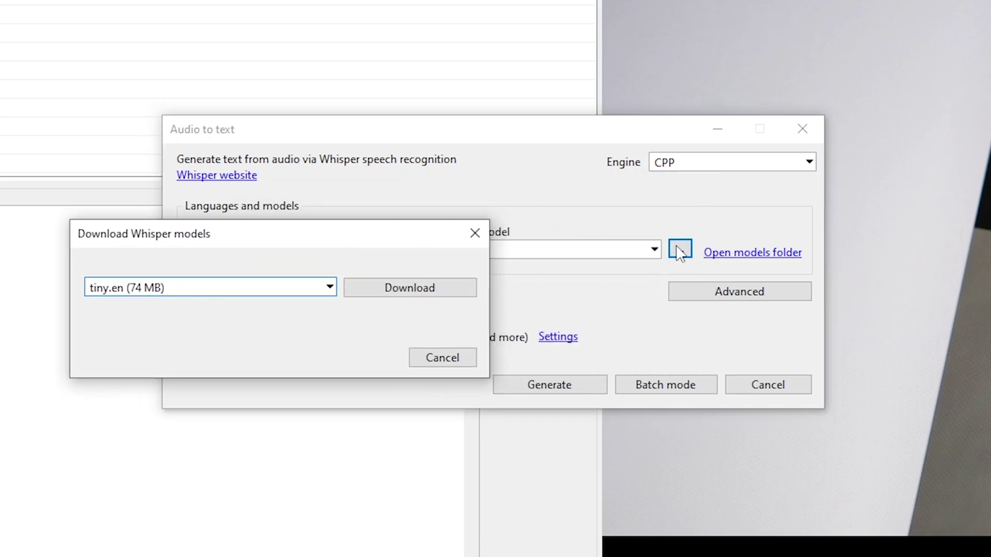
{"action": "left_click", "coordinate": [260, 289]}
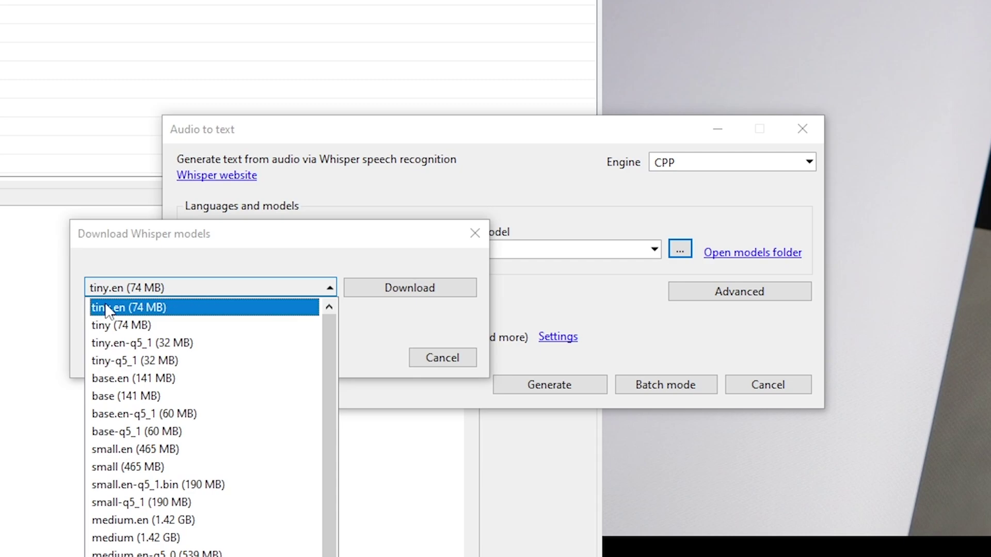
{"action": "scroll", "coordinate": [128, 382], "scroll_direction": "down", "scroll_amount": 1}
{"action": "scroll", "coordinate": [128, 383], "scroll_direction": "down", "scroll_amount": 1}
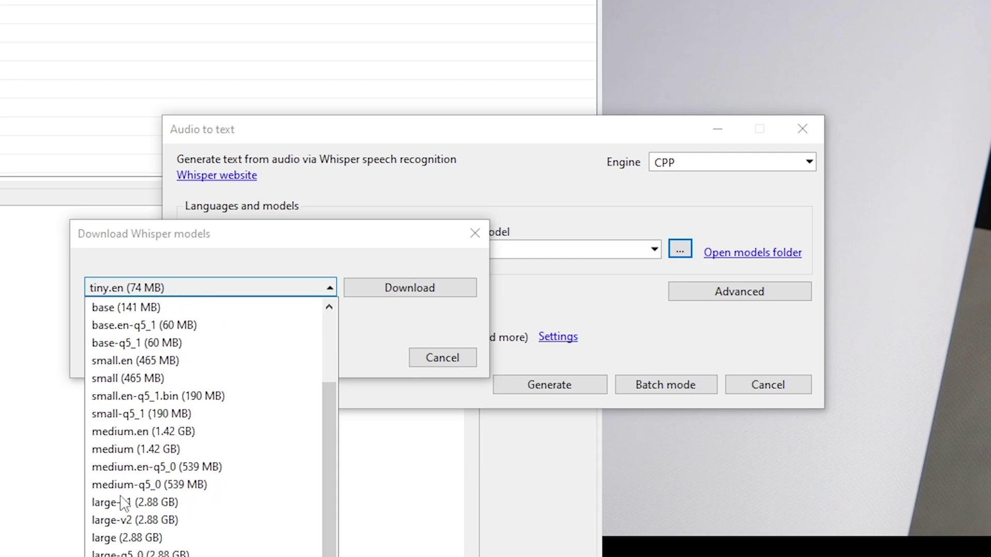
{"action": "left_click", "coordinate": [142, 503]}
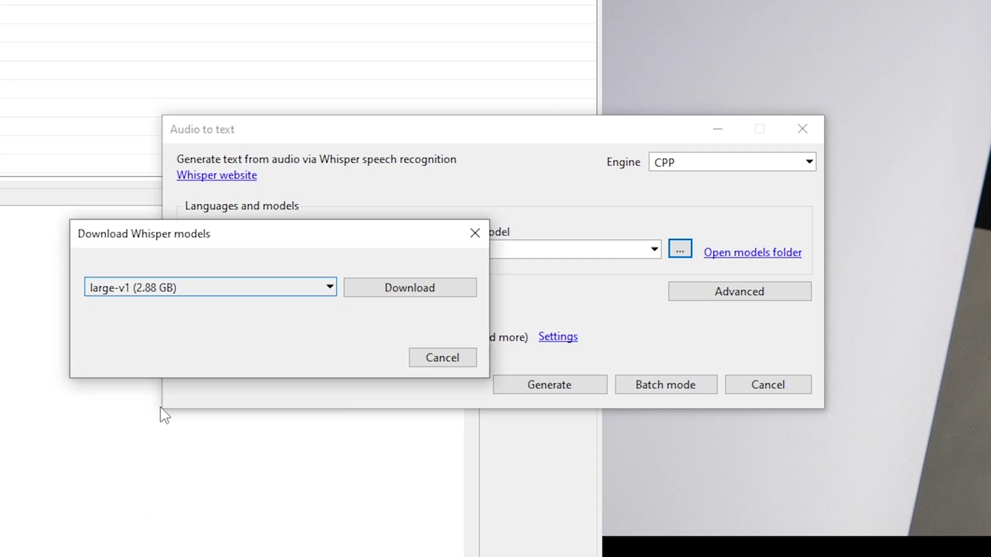
{"action": "left_click", "coordinate": [155, 291]}
{"action": "scroll", "coordinate": [200, 346], "scroll_direction": "down", "scroll_amount": 3}
{"action": "left_click", "coordinate": [200, 346]}
{"action": "left_click_drag", "start_coordinate": [226, 238], "coordinate": [268, 226]}
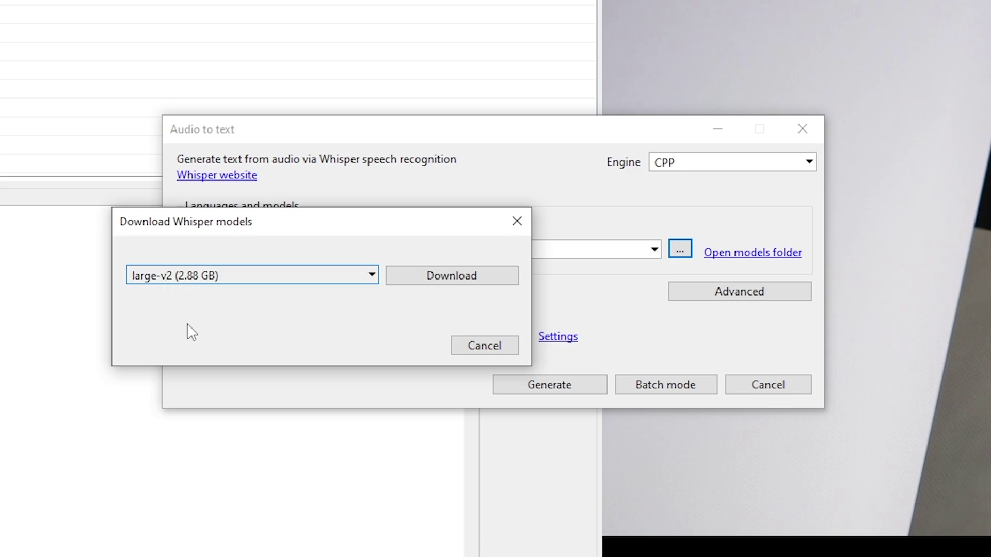
{"action": "left_click", "coordinate": [472, 273]}
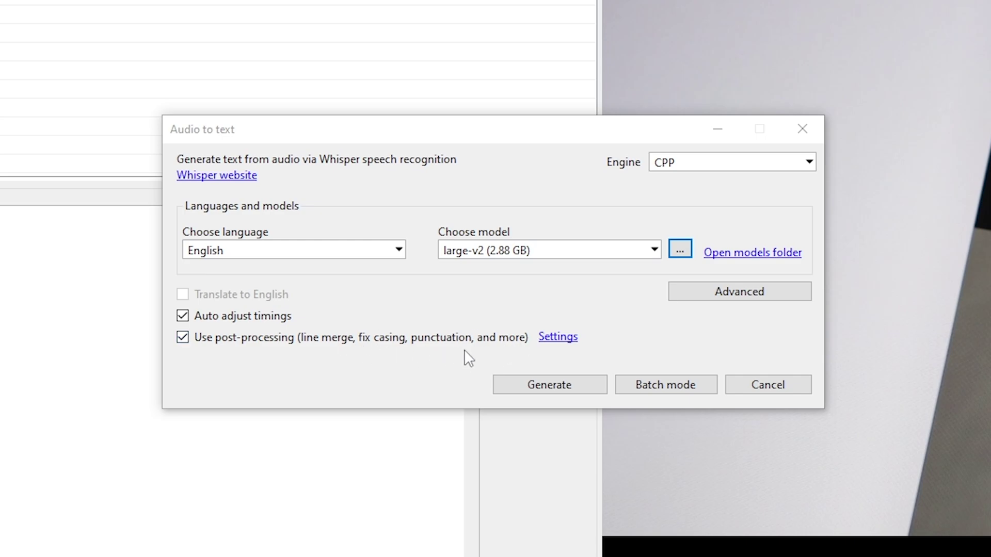
{"action": "left_click", "coordinate": [563, 338]}
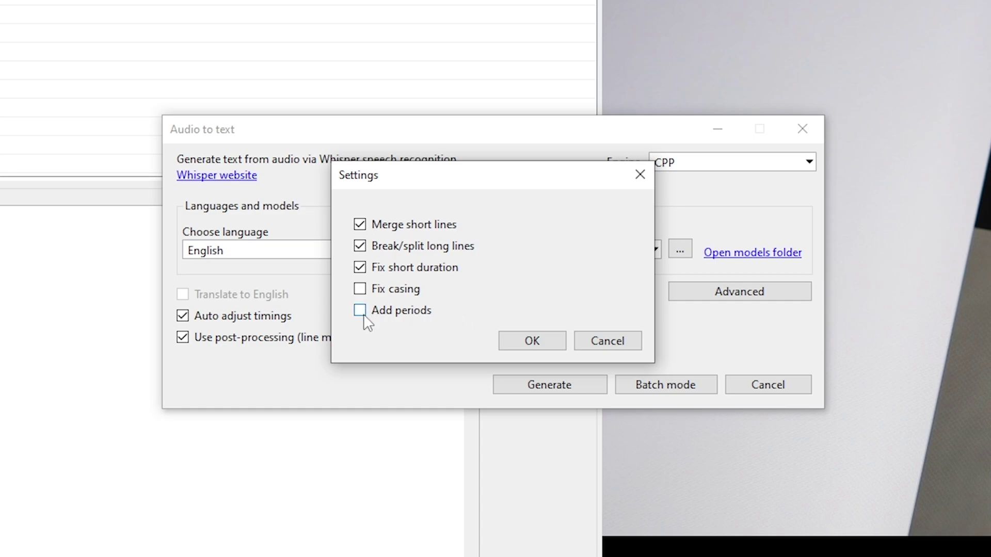
Turn on Fix casing and Add periods, then generate the 138-line Whisper transcript.
{"action": "left_click", "coordinate": [360, 289]}
{"action": "left_click", "coordinate": [532, 342]}
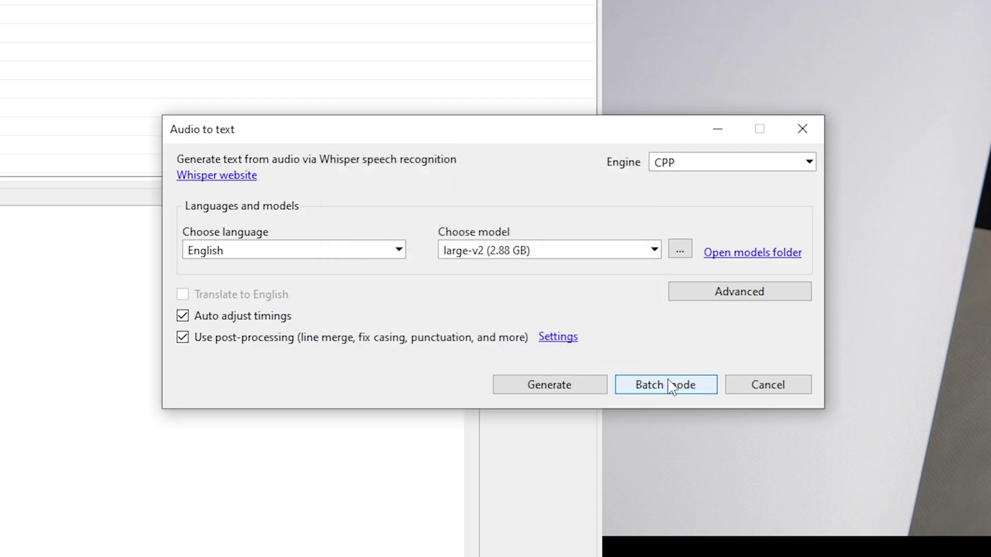
{"action": "left_click", "coordinate": [552, 388]}
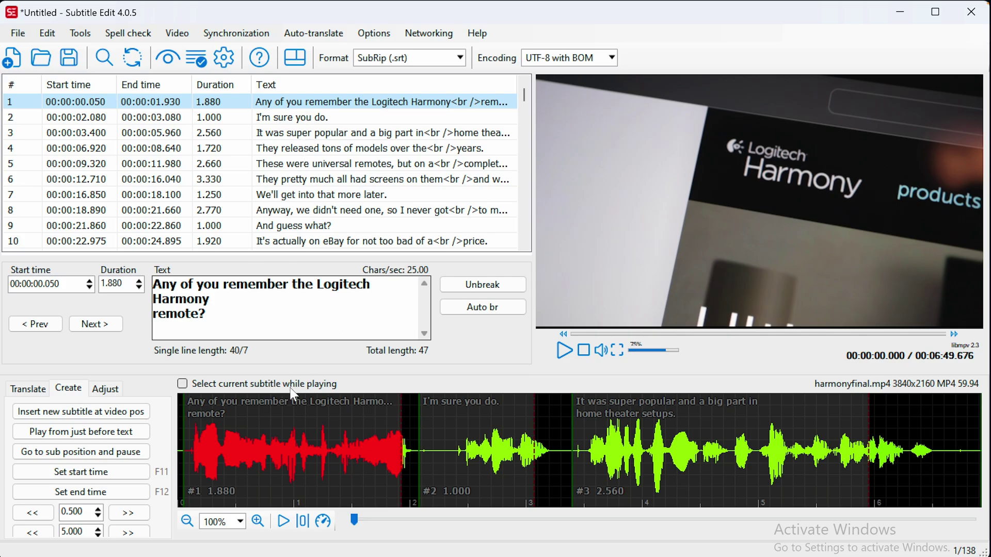
{"action": "scroll", "coordinate": [351, 168], "scroll_direction": "down", "scroll_amount": 1}
{"action": "scroll", "coordinate": [368, 178], "scroll_direction": "down", "scroll_amount": 1}
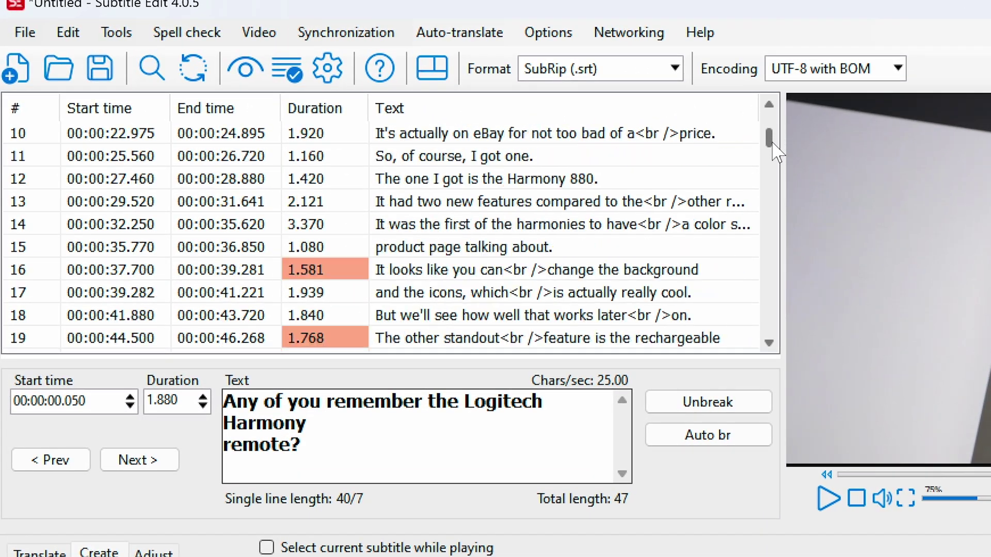
{"action": "left_click_drag", "start_coordinate": [549, 104], "coordinate": [552, 148]}
{"action": "left_click_drag", "start_coordinate": [774, 194], "coordinate": [777, 313]}
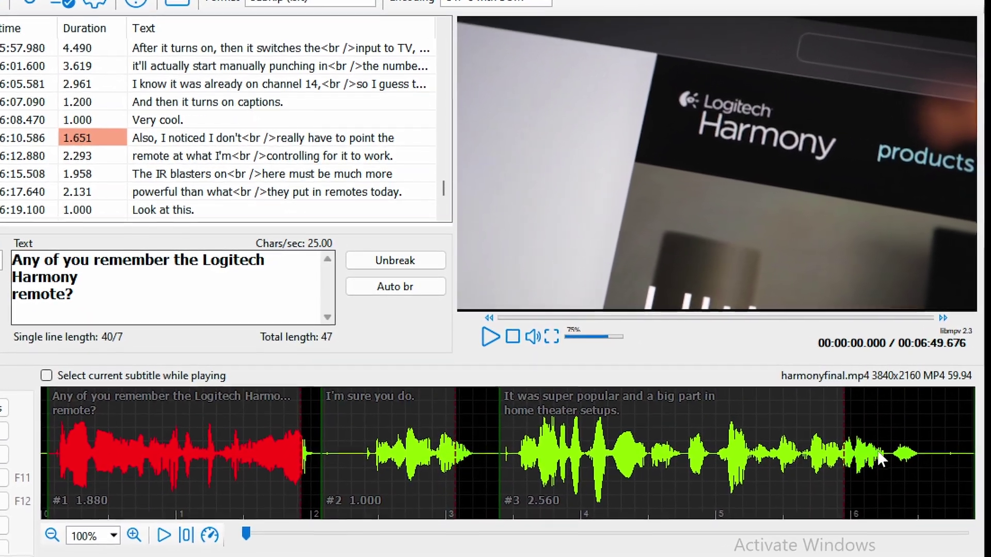
Select all subtitles, apply Extend to line after, then select subtitle 123.
{"action": "left_click", "coordinate": [349, 175]}
{"action": "key", "text": "ctrl+a"}
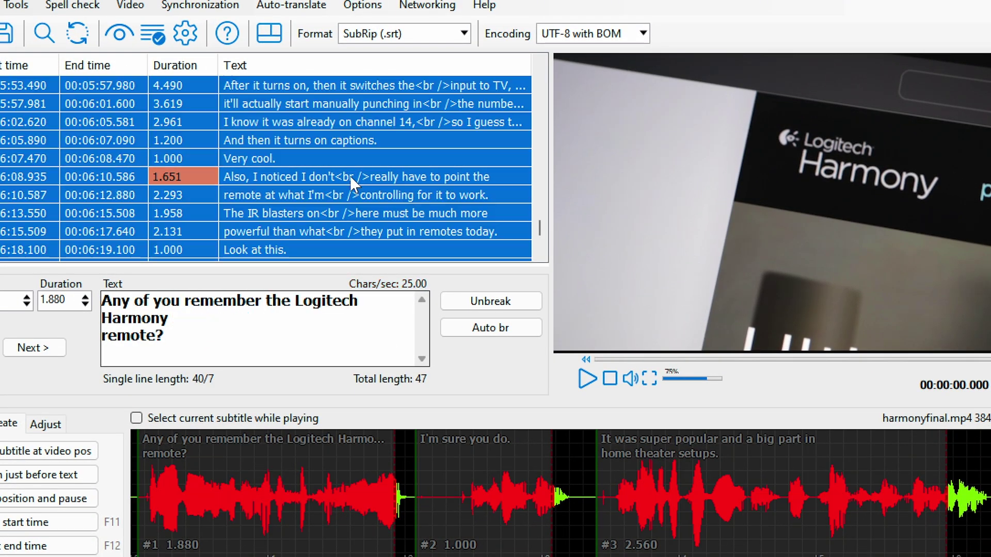
{"action": "right_click", "coordinate": [348, 175]}
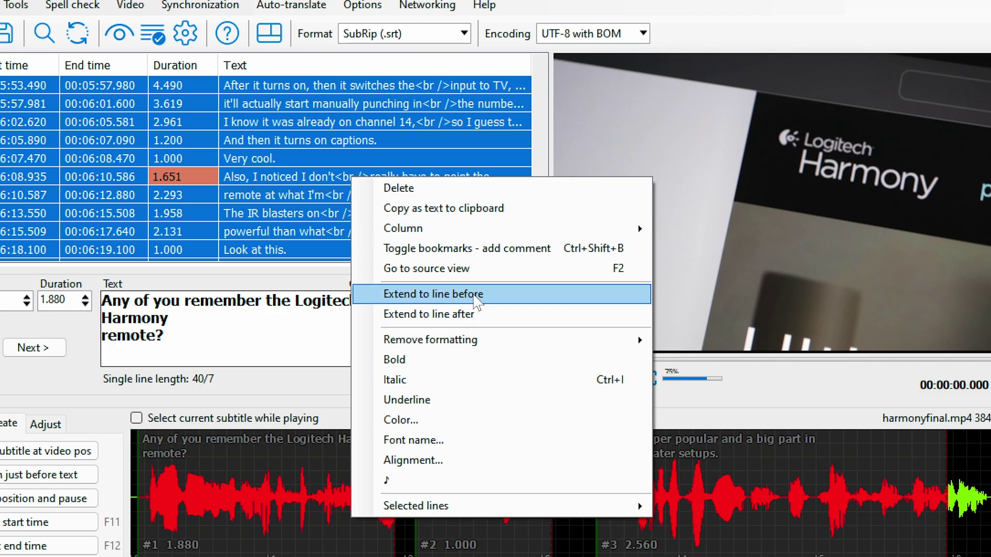
{"action": "left_click", "coordinate": [475, 314]}
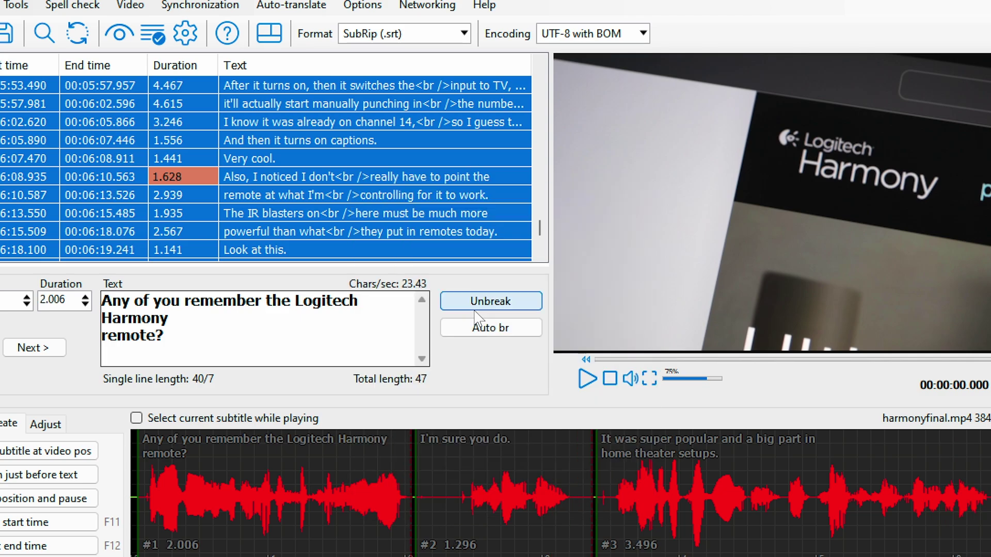
{"action": "left_click", "coordinate": [308, 124]}
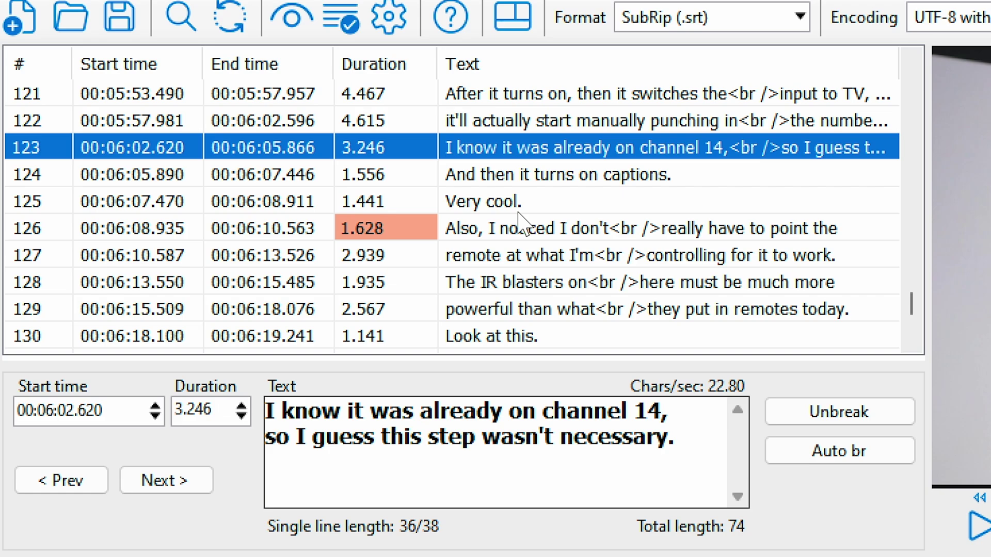
{"action": "mouse_move", "coordinate": [911, 301]}
{"action": "left_click_drag", "start_coordinate": [910, 302], "coordinate": [918, 190]}
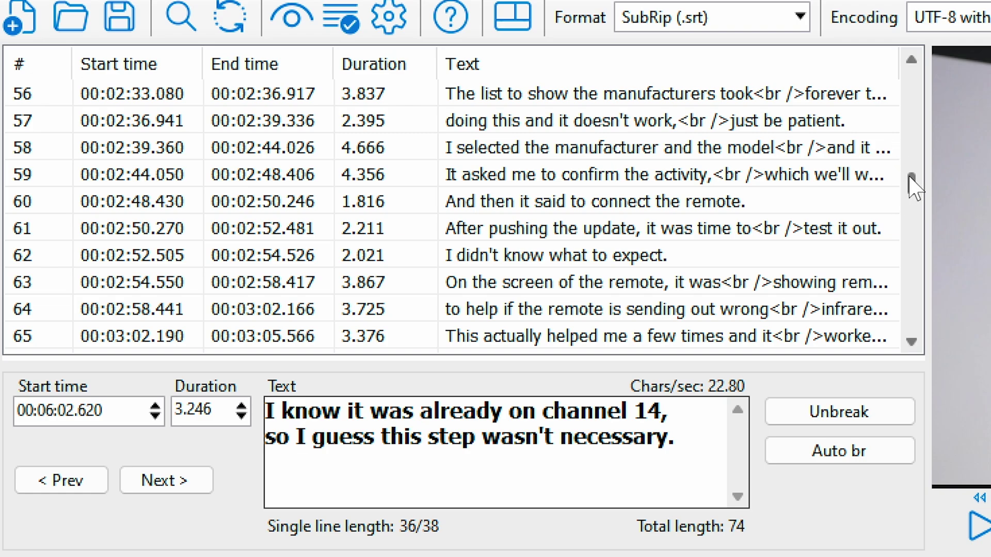
{"action": "scroll", "coordinate": [915, 186], "scroll_direction": "down", "scroll_amount": 3}
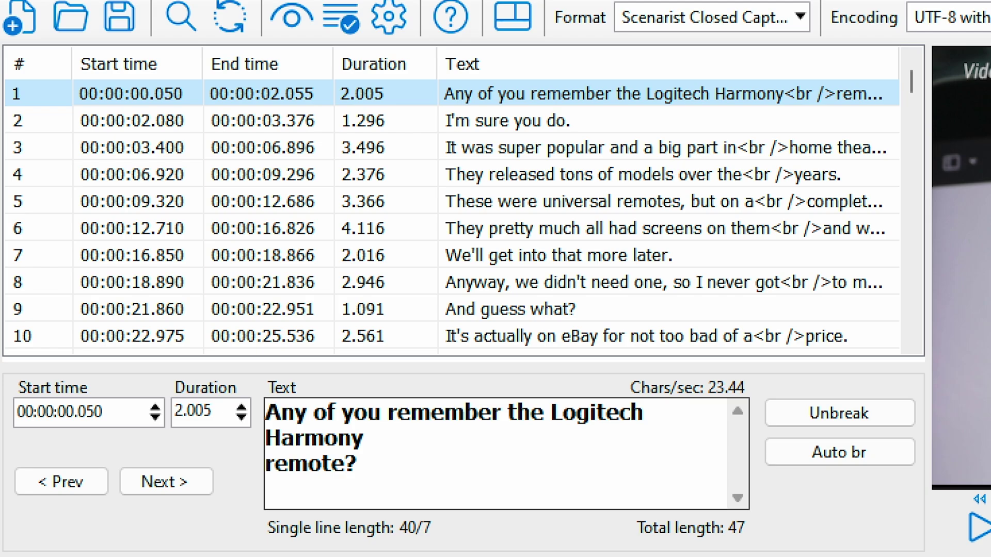
{"action": "scroll", "coordinate": [662, 334], "scroll_direction": "down", "scroll_amount": 2}
{"action": "scroll", "coordinate": [662, 335], "scroll_direction": "up", "scroll_amount": 1}
{"action": "scroll", "coordinate": [662, 334], "scroll_direction": "down", "scroll_amount": 1}
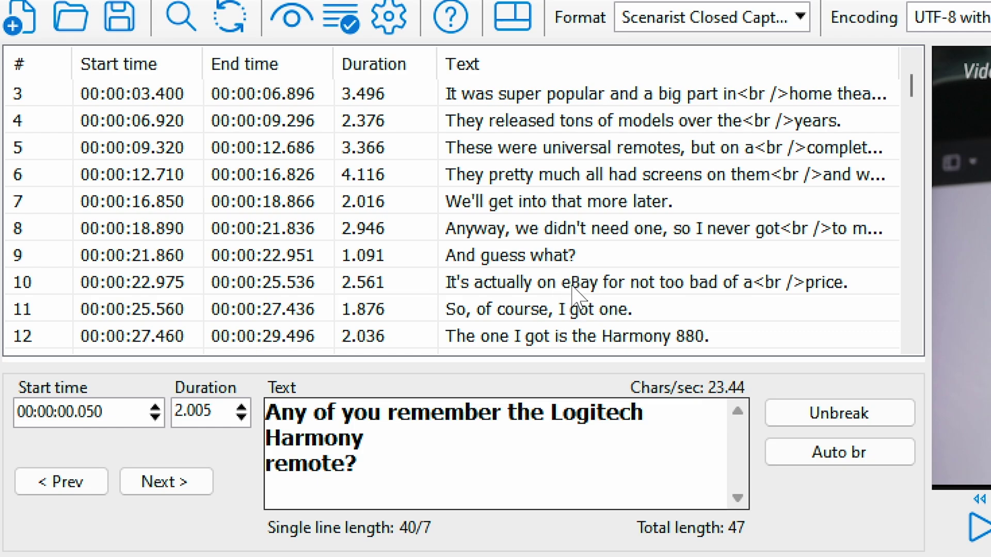
{"action": "scroll", "coordinate": [917, 93], "scroll_direction": "down", "scroll_amount": 2}
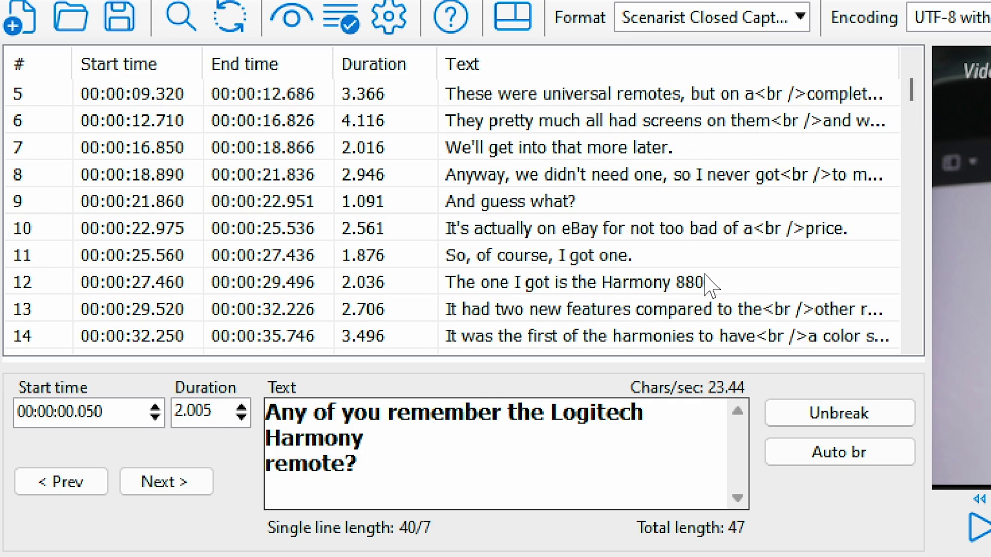
{"action": "scroll", "coordinate": [917, 121], "scroll_direction": "down", "scroll_amount": 4}
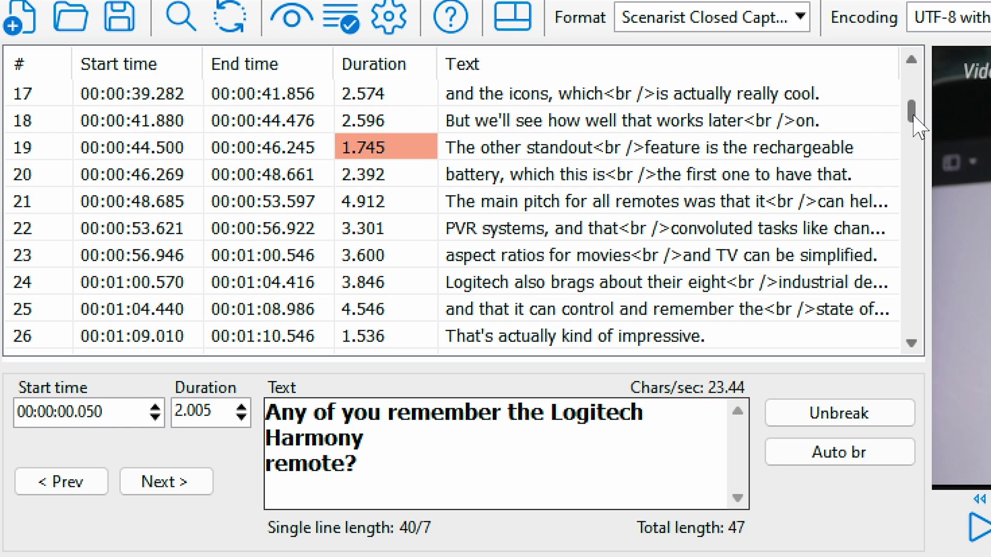
{"action": "scroll", "coordinate": [917, 132], "scroll_direction": "down", "scroll_amount": 1}
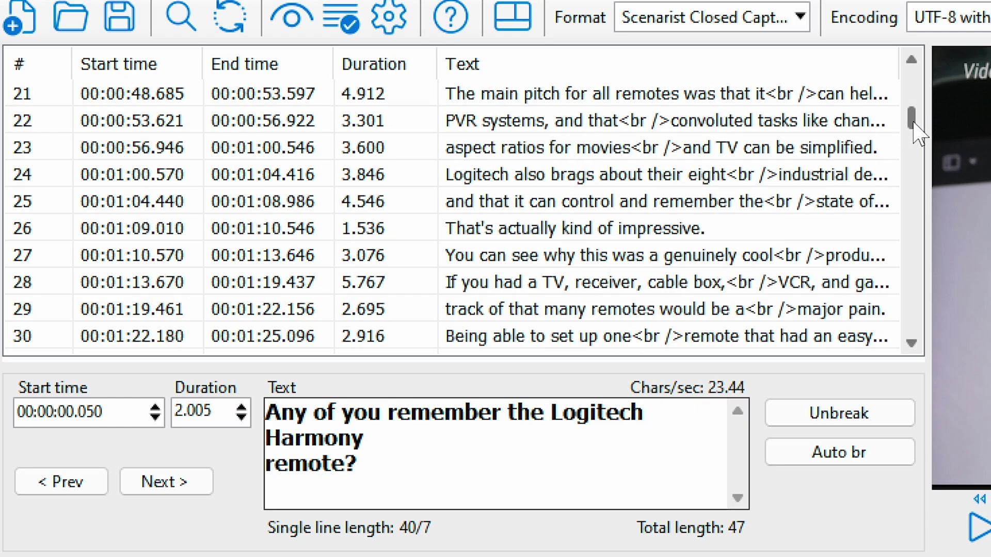
{"action": "left_click_drag", "start_coordinate": [917, 132], "coordinate": [913, 210]}
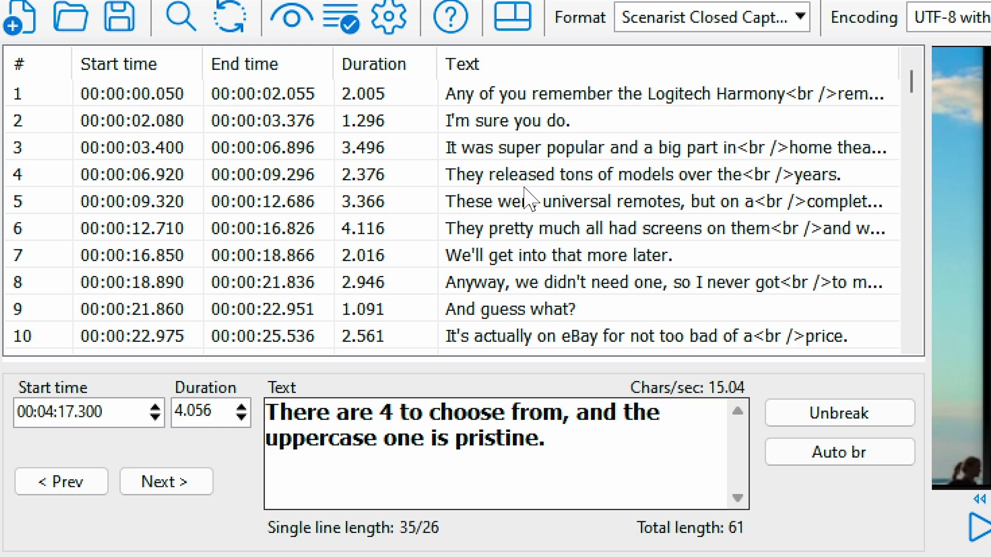